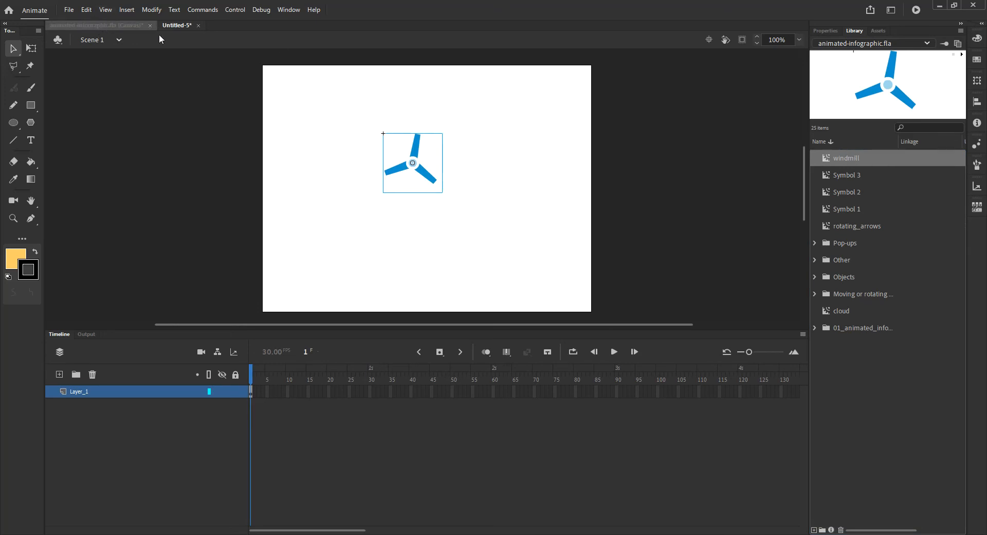
# Show the library of Untitled-5 with the windmill symbol selected, and move the windmill slightly down and right on the stage
pyautogui.click(861, 44)
pyautogui.click(865, 59)
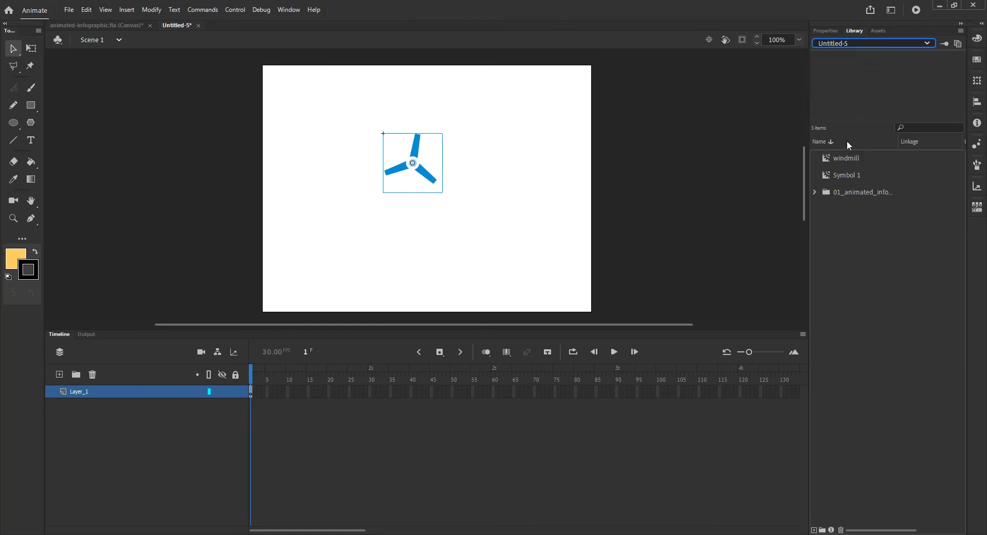
pyautogui.click(838, 158)
pyautogui.moveTo(429, 178); pyautogui.dragTo(453, 197)
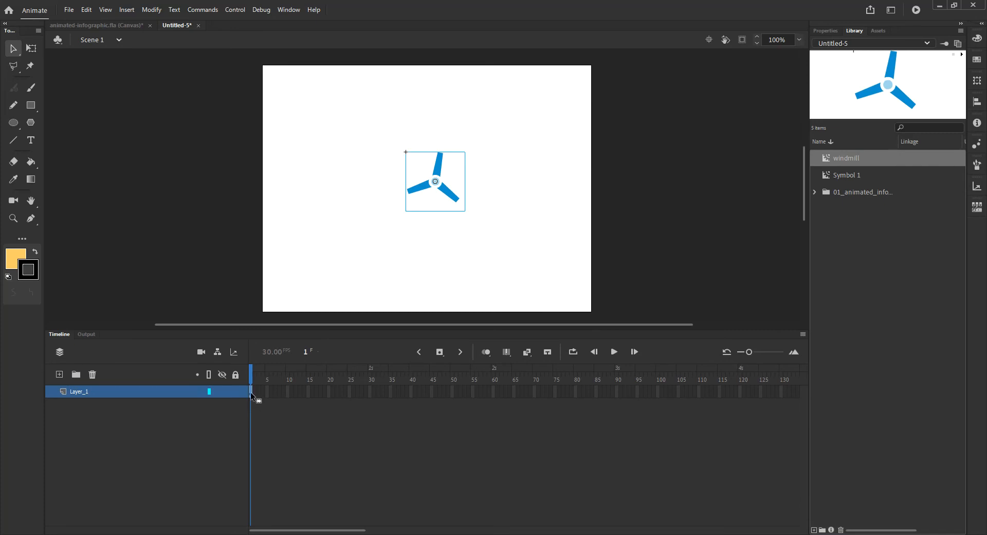
# Examine the windmill symbol's internal timeline by scrubbing it, return to Scene 1 and test the movie
pyautogui.doubleClick(435, 169)
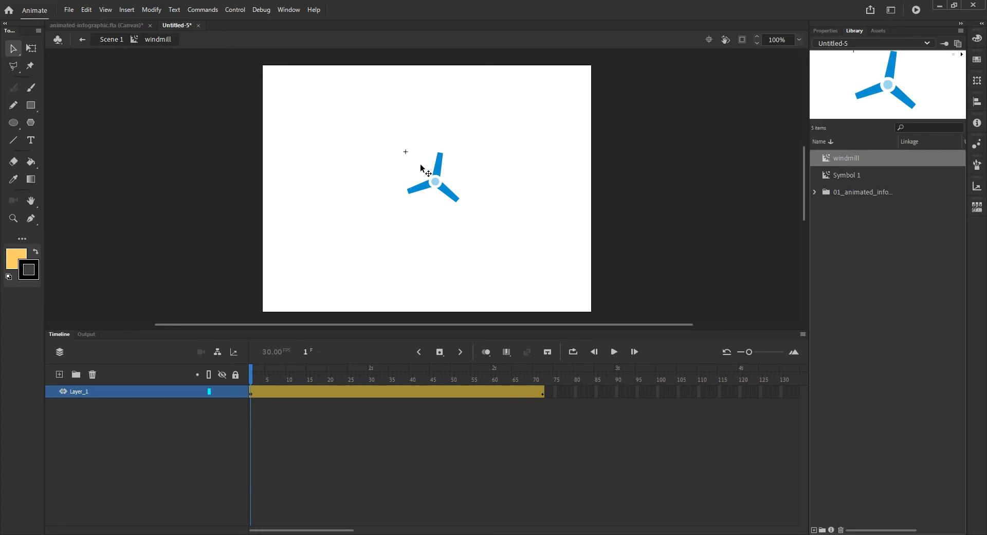
pyautogui.moveTo(253, 383); pyautogui.dragTo(170, 355)
pyautogui.click(111, 39)
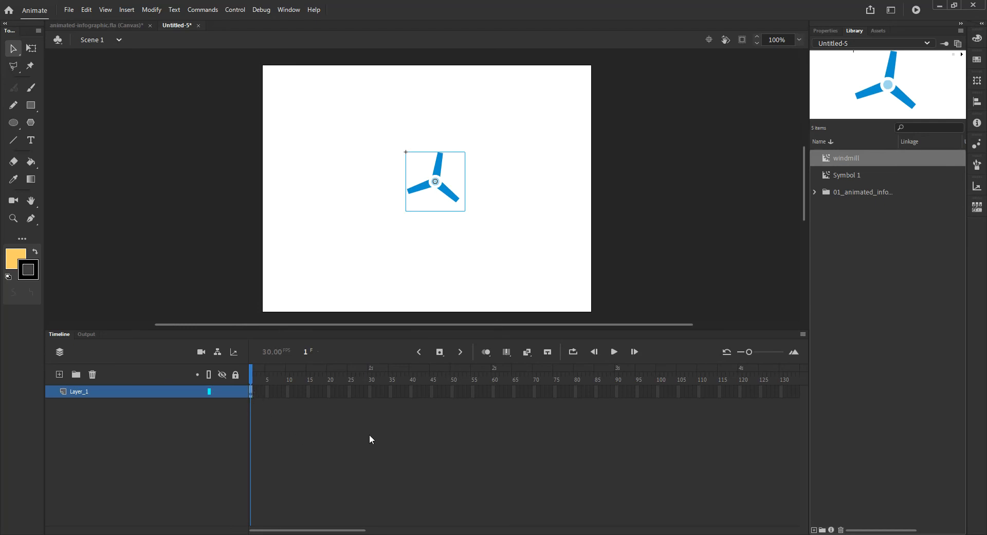
pyautogui.hotkey('ctrl', 'Return')
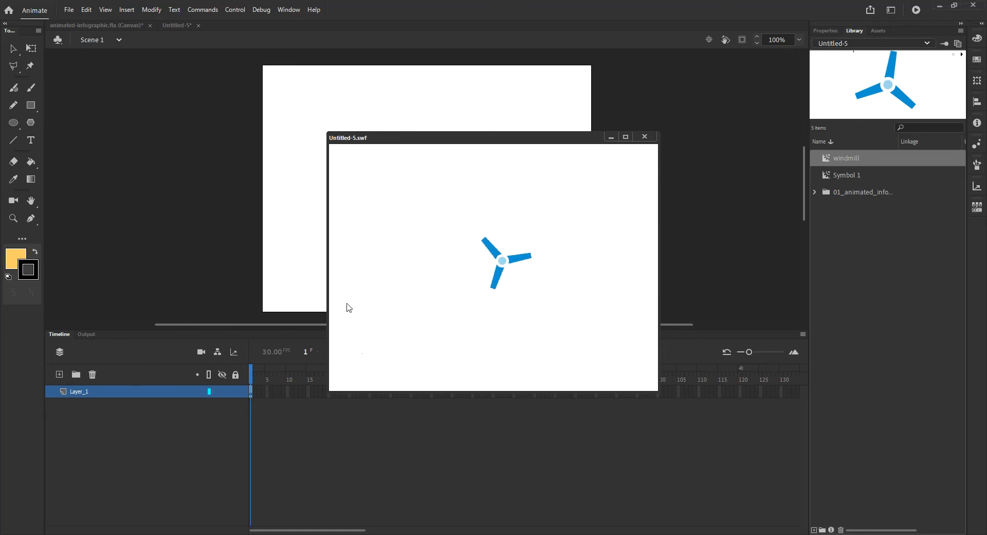
pyautogui.click(645, 136)
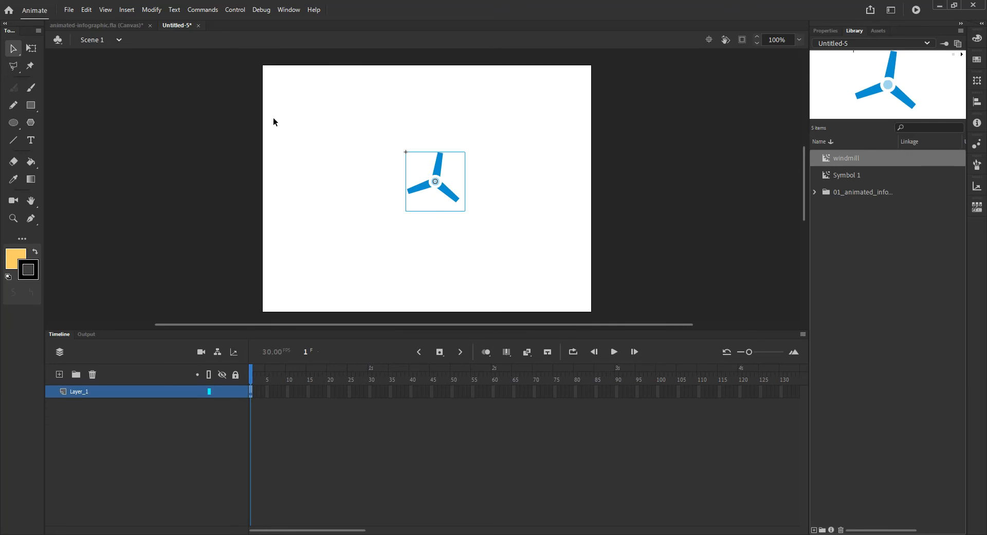
# Compare the animated-infographic.fla document with Untitled-5 and inspect the <Path> symbol in the nested Objects library folder
pyautogui.click(114, 25)
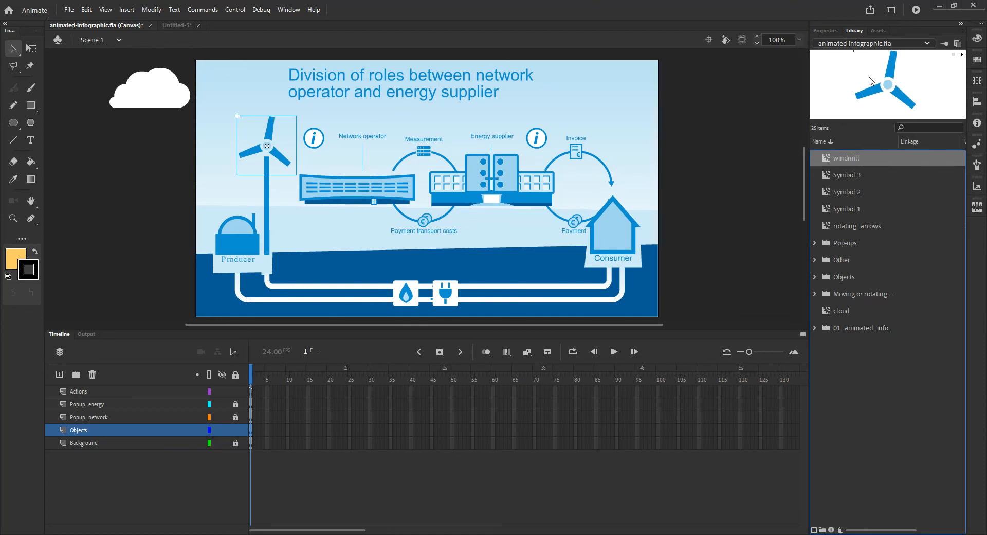
pyautogui.click(174, 25)
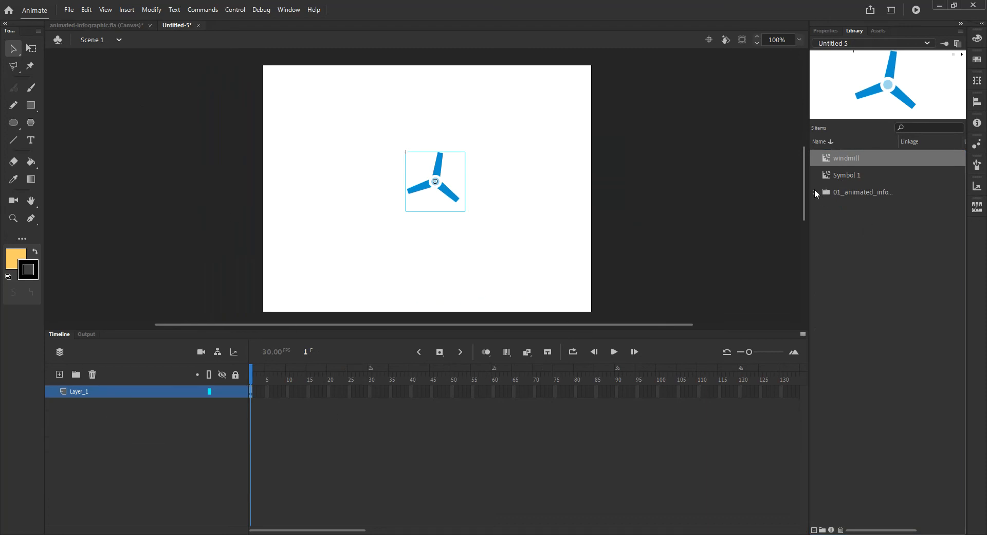
pyautogui.click(835, 204)
pyautogui.click(815, 192)
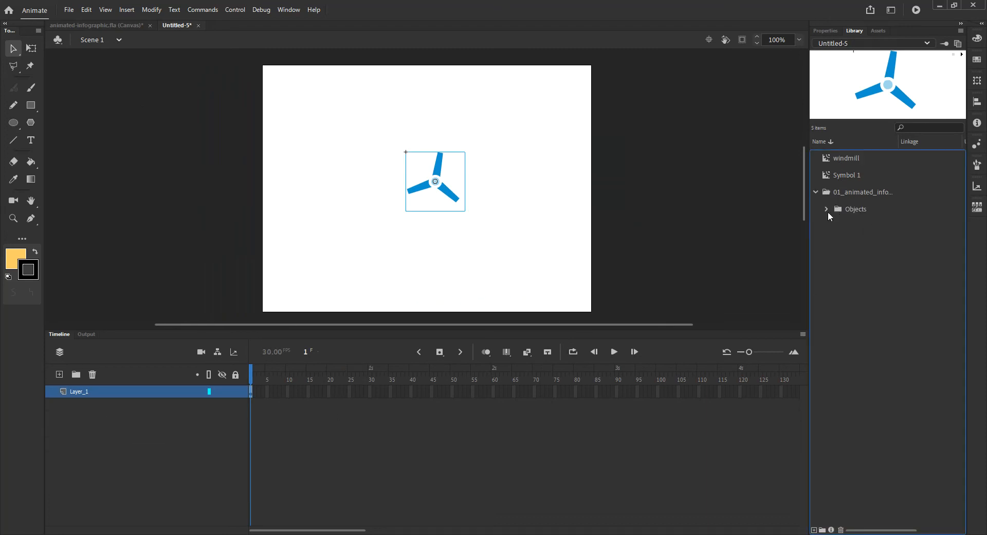
pyautogui.click(826, 208)
pyautogui.click(867, 225)
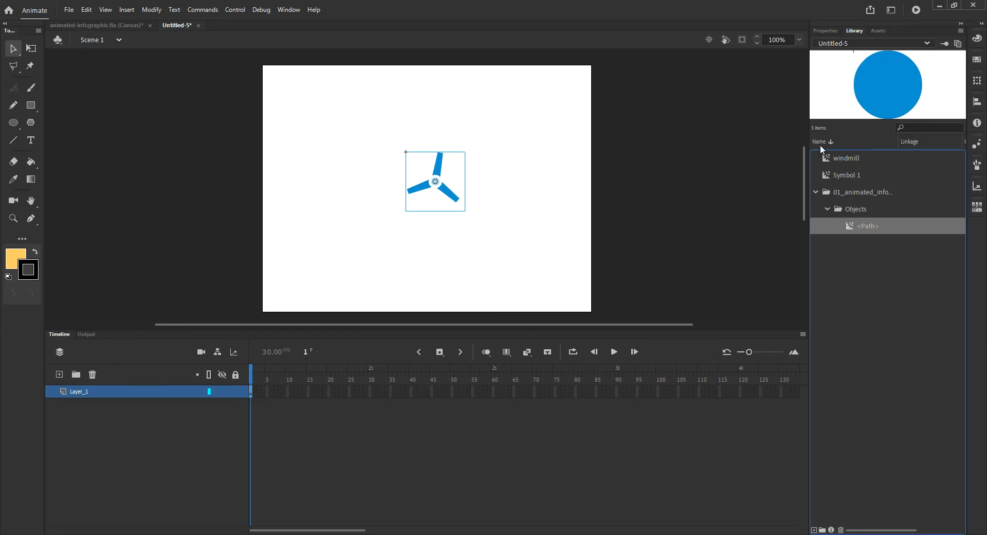
# Draw a yellow oval about 106 by 33 px below and left of the windmill, and convert it to a graphic symbol named Oval
pyautogui.click(14, 123)
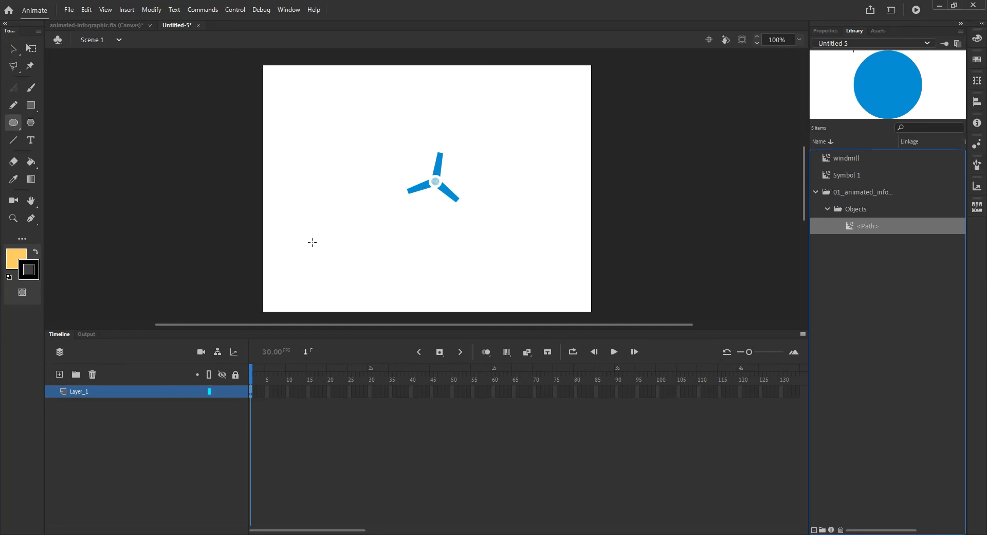
pyautogui.moveTo(320, 239); pyautogui.dragTo(375, 256)
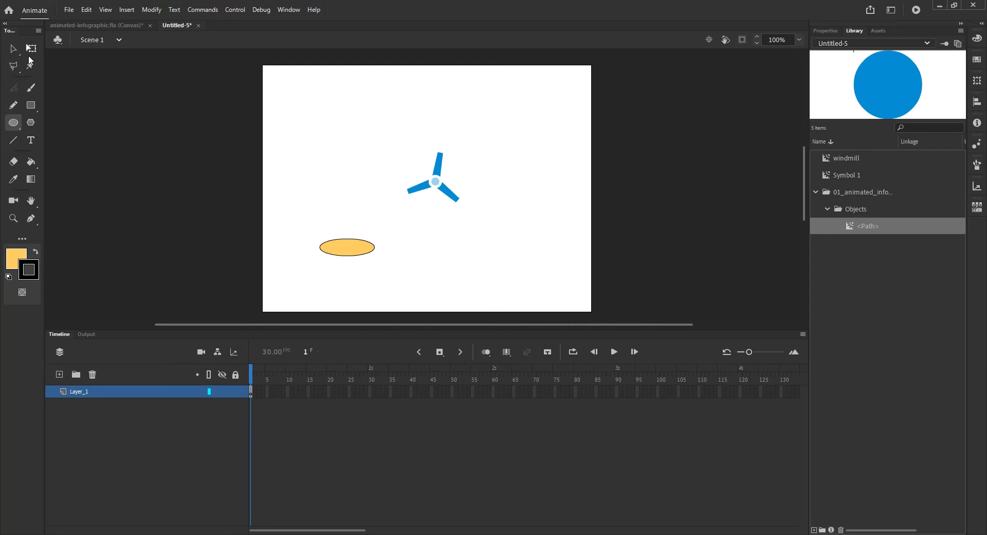
pyautogui.click(13, 49)
pyautogui.moveTo(299, 228); pyautogui.dragTo(397, 269)
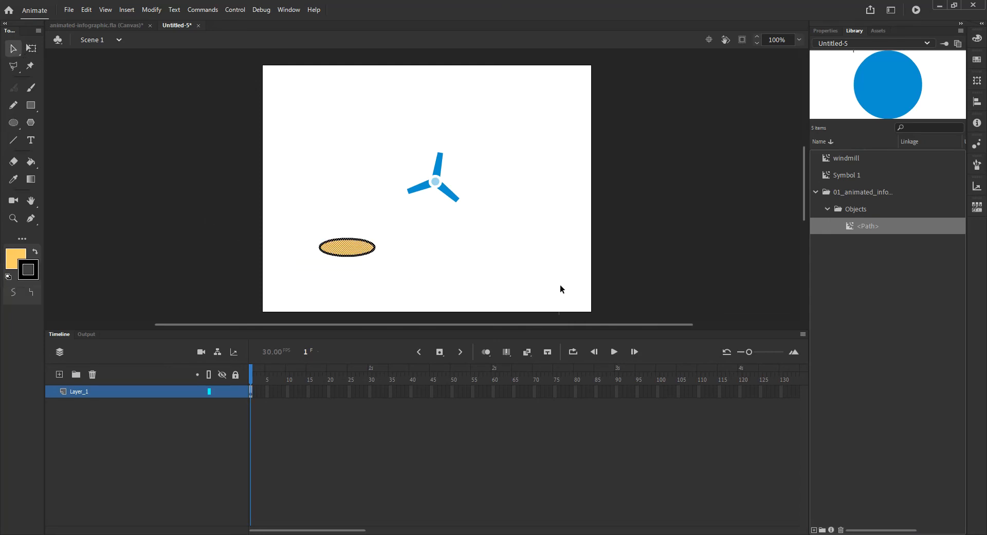
pyautogui.click(834, 31)
pyautogui.click(151, 9)
pyautogui.click(172, 37)
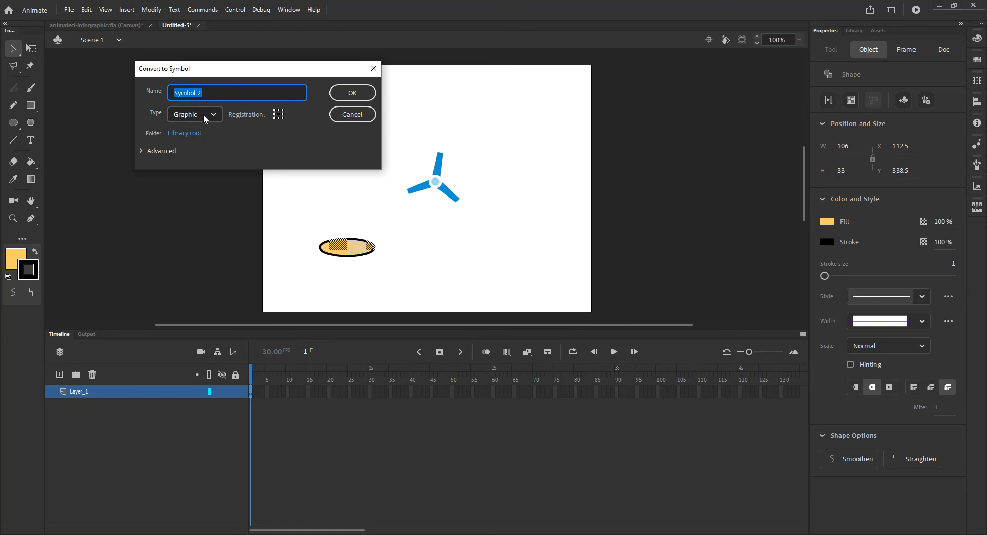
pyautogui.write('Ova')
pyautogui.click(353, 93)
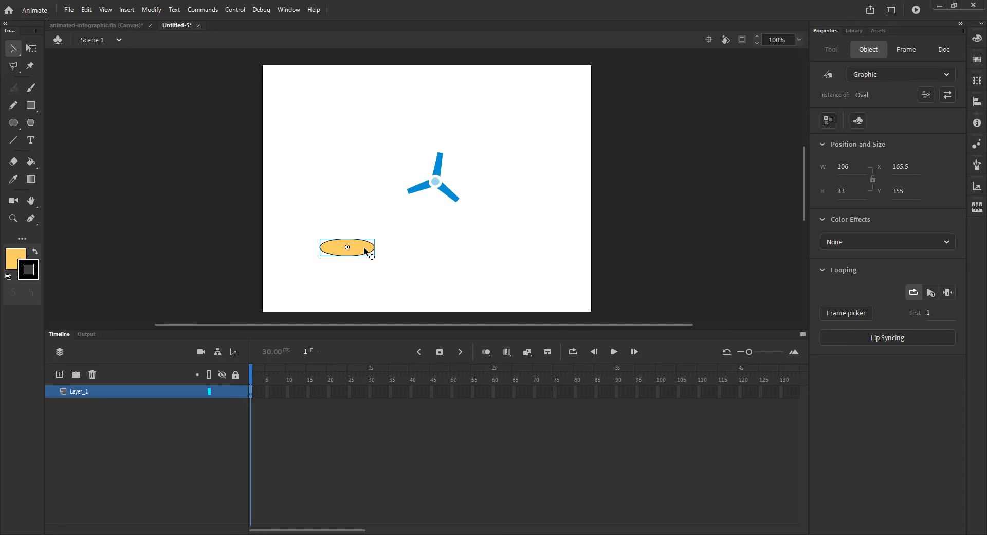
# Inside the Oval symbol, insert a keyframe at frame 30 and create a shape tween across the span
pyautogui.doubleClick(366, 252)
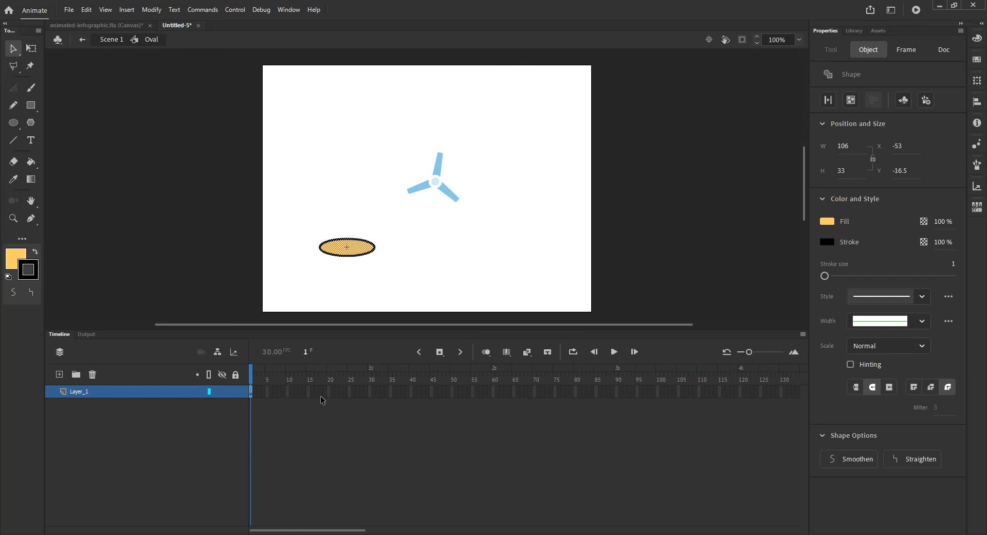
pyautogui.click(373, 392)
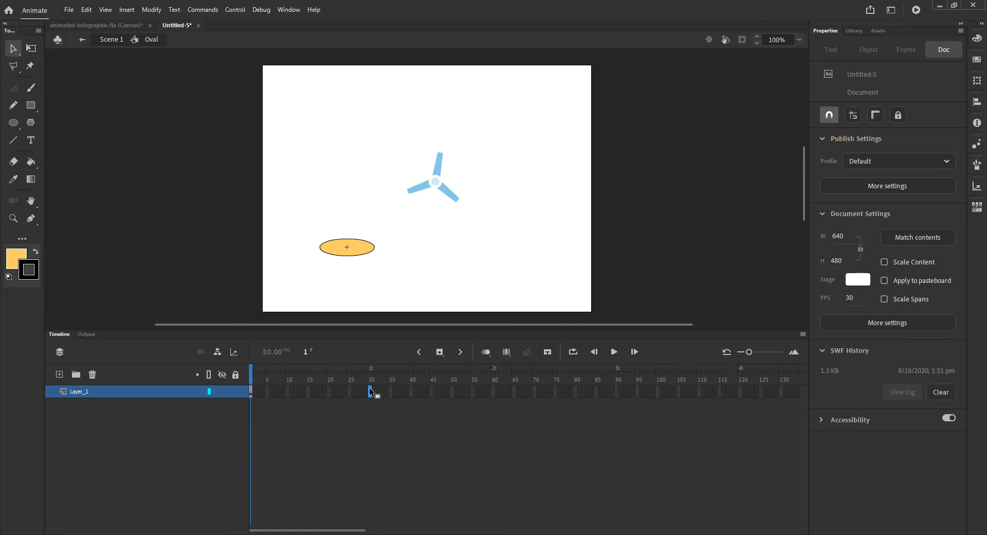
pyautogui.press('F5')
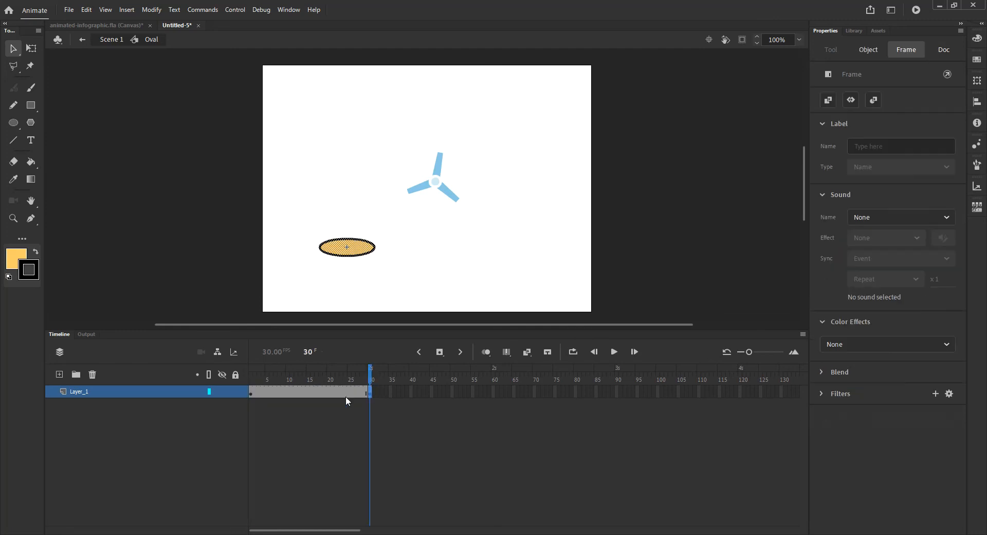
pyautogui.rightClick(266, 394)
pyautogui.click(319, 115)
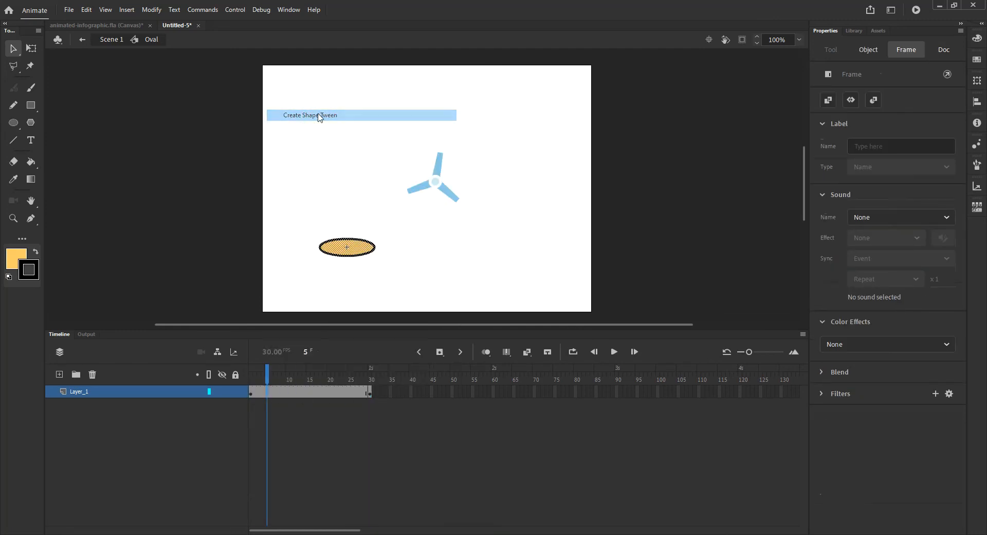
# Reshape the oval at frame 30 into a tall narrow ellipse about 25 by 131 px, preview the tween and return to Scene 1
pyautogui.click(371, 393)
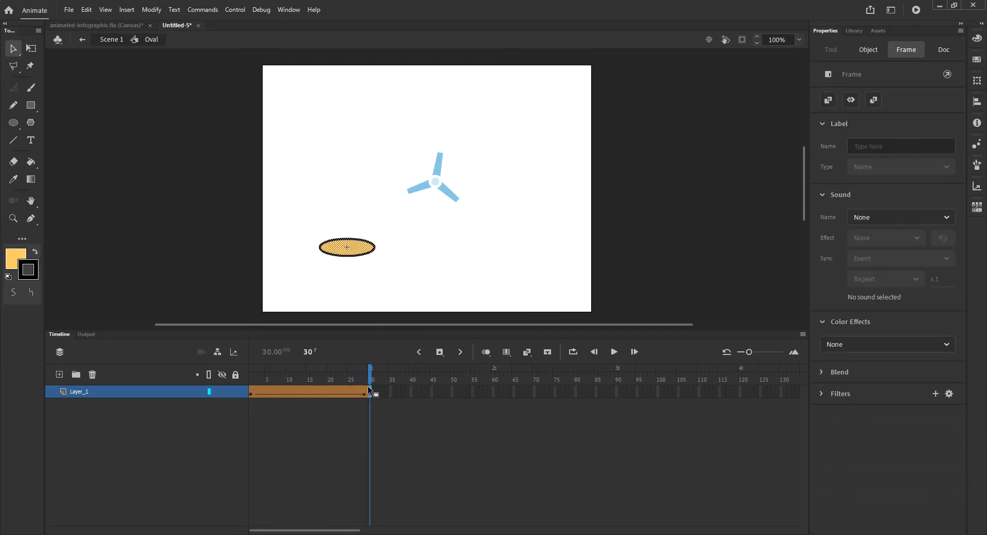
pyautogui.click(30, 50)
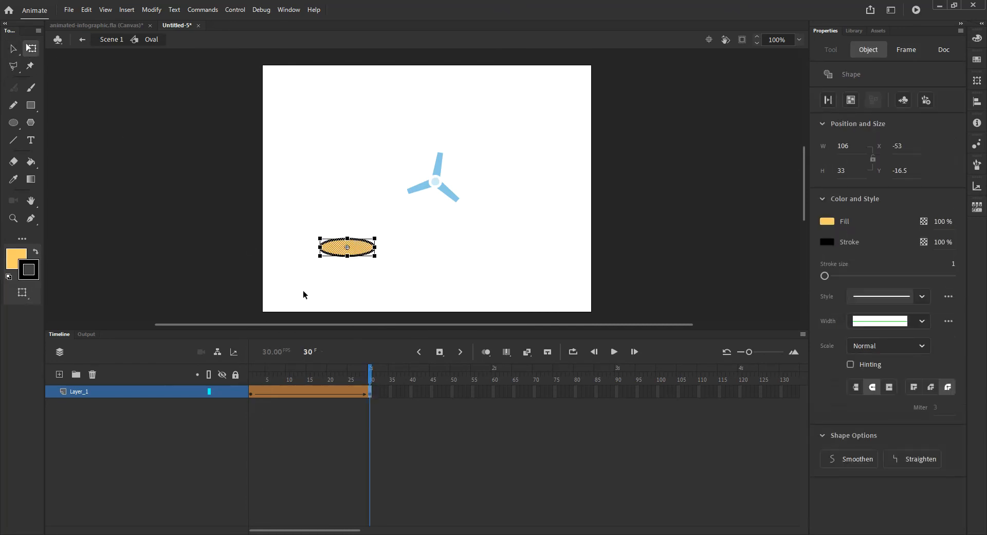
pyautogui.moveTo(320, 248); pyautogui.dragTo(365, 212)
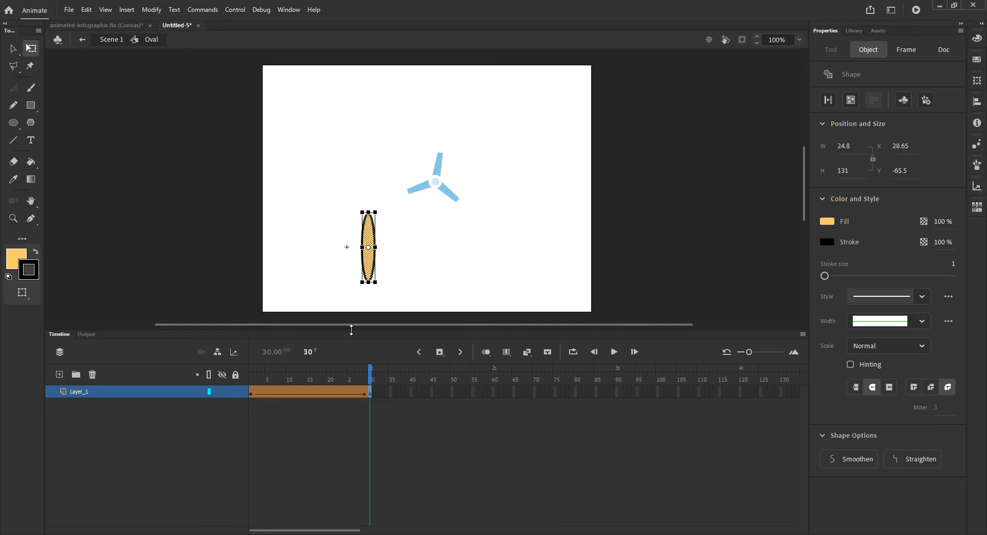
pyautogui.moveTo(370, 380); pyautogui.dragTo(242, 386)
pyautogui.click(128, 277)
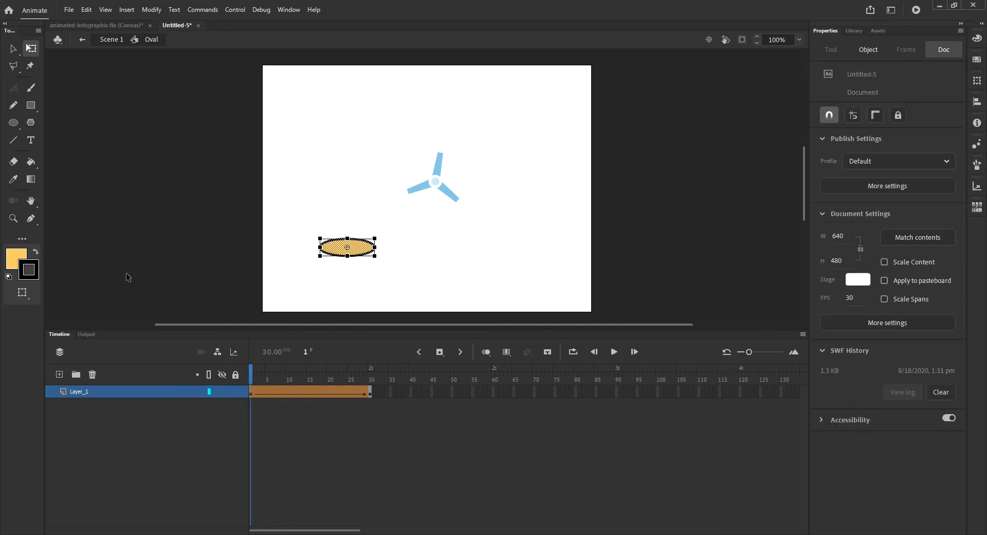
pyautogui.click(117, 39)
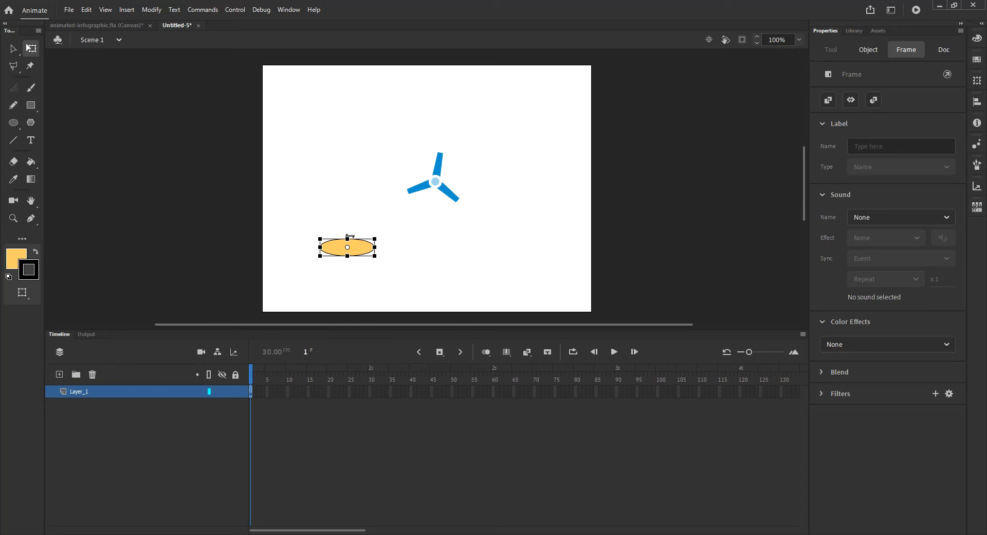
# Add a new layer above Layer_1 and move the oval onto it by cutting and pasting in place
pyautogui.click(59, 374)
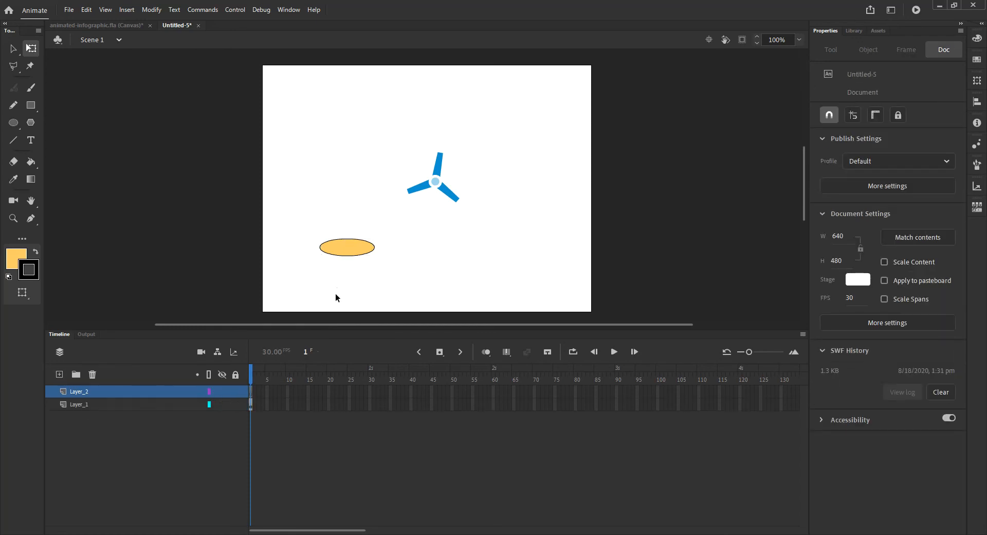
pyautogui.click(342, 249)
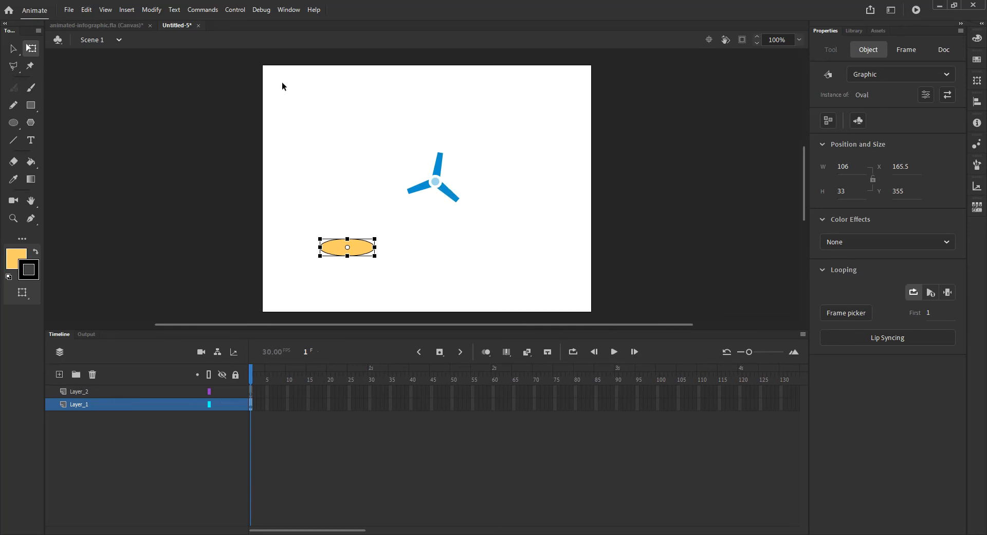
pyautogui.click(86, 8)
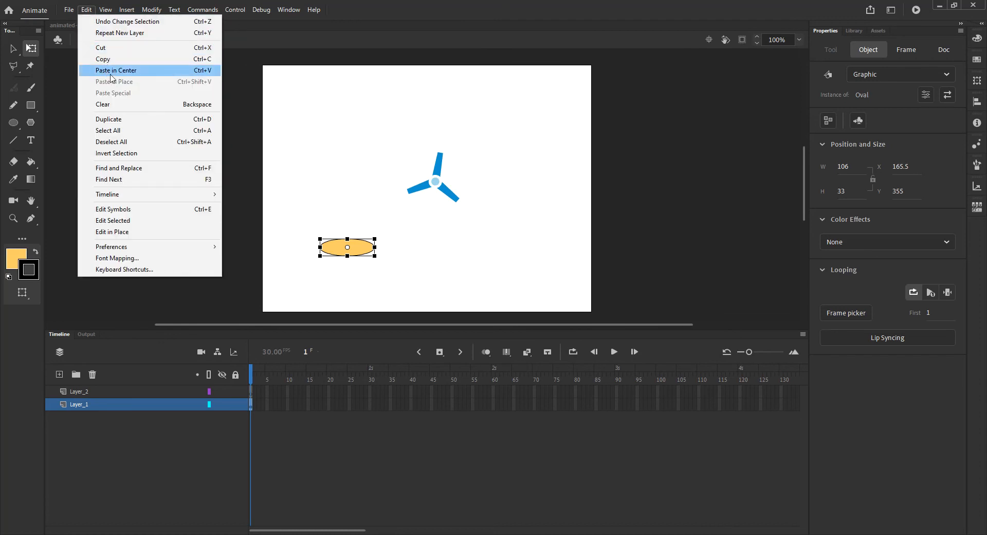
pyautogui.click(109, 47)
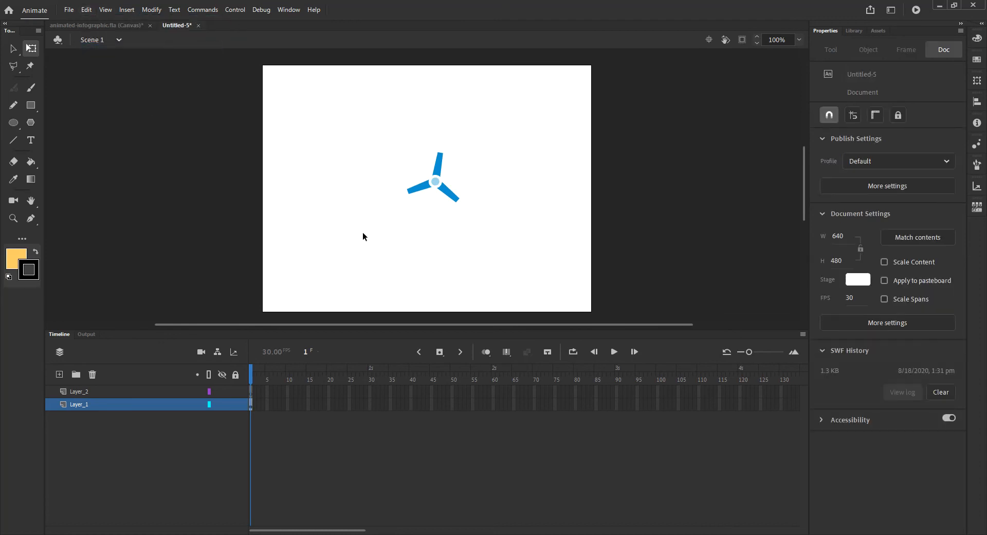
pyautogui.click(106, 392)
pyautogui.click(87, 9)
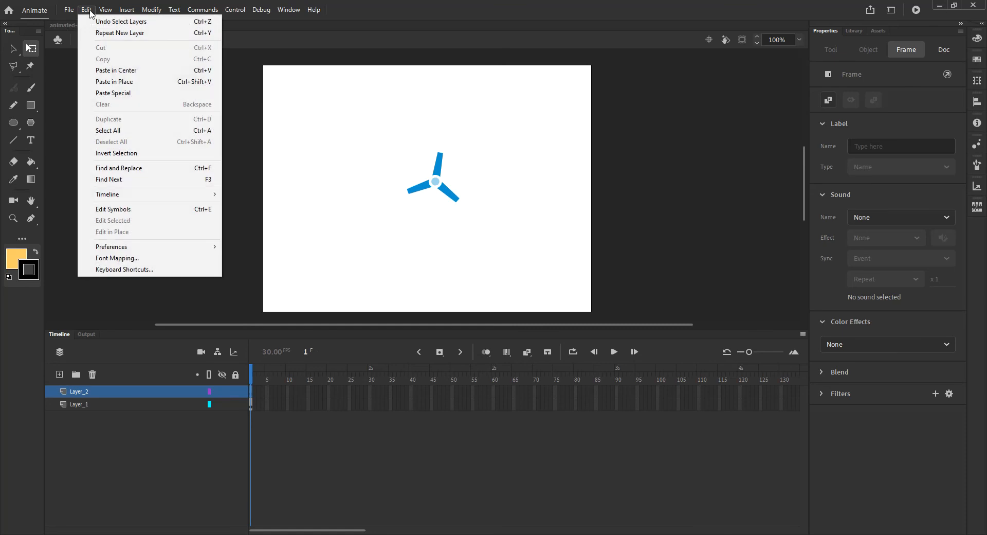
pyautogui.click(119, 81)
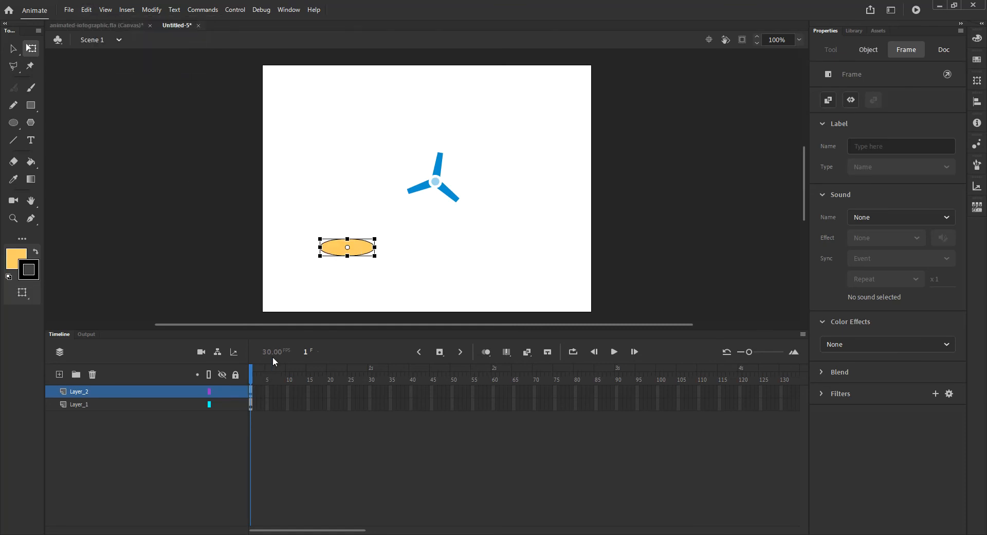
# Examine the shape tween inside the Oval symbol, return to Scene 1 and test the movie
pyautogui.click(337, 273)
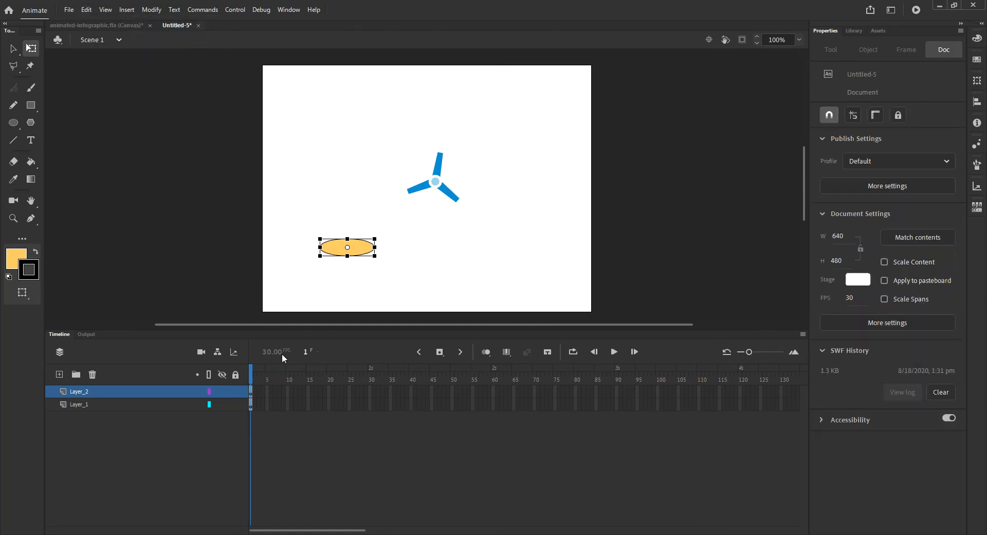
pyautogui.click(346, 245)
pyautogui.click(13, 48)
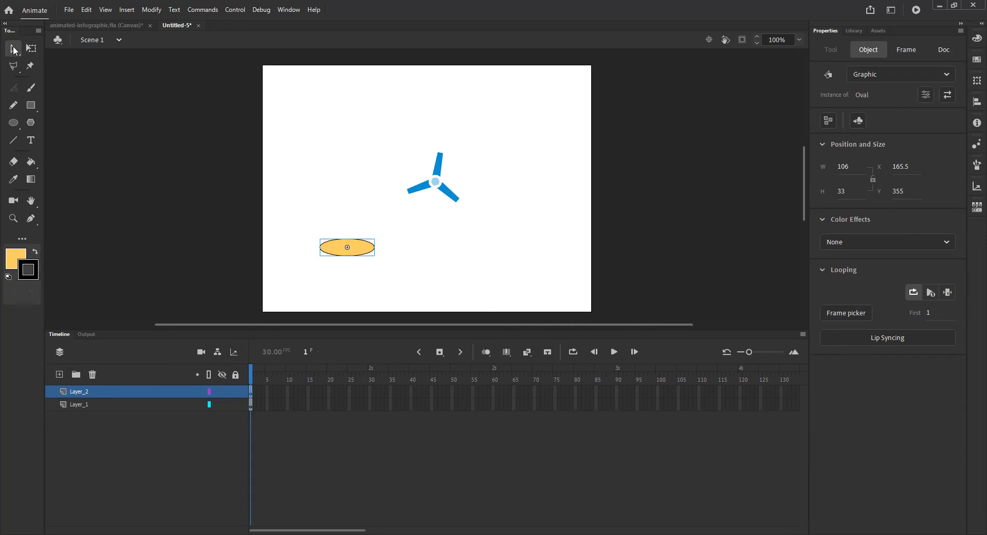
pyautogui.doubleClick(340, 252)
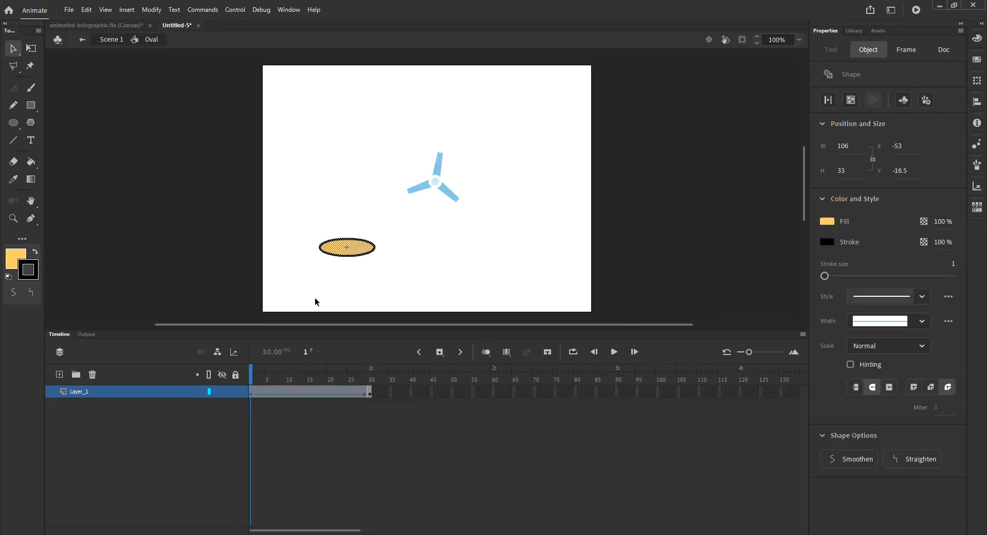
pyautogui.moveTo(258, 380); pyautogui.dragTo(272, 414)
pyautogui.click(109, 41)
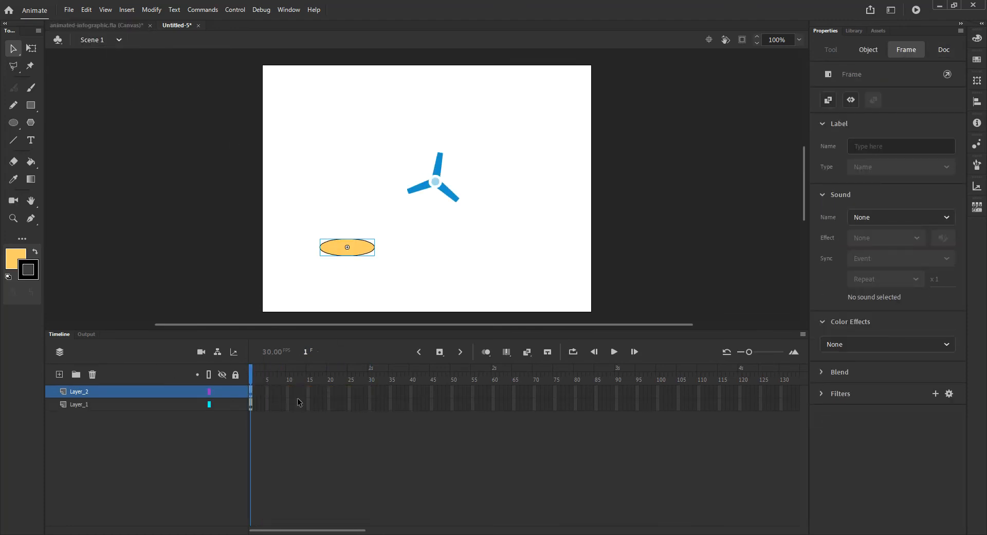
pyautogui.hotkey('ctrl', 'Return')
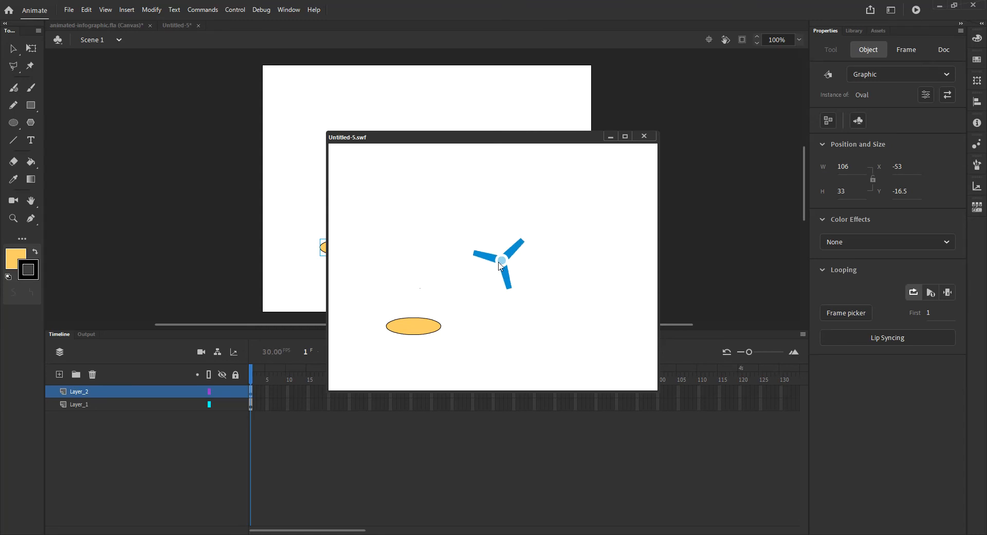
# Switch the oval instance's behaviour from Graphic to Movie Clip and test the movie
pyautogui.click(644, 137)
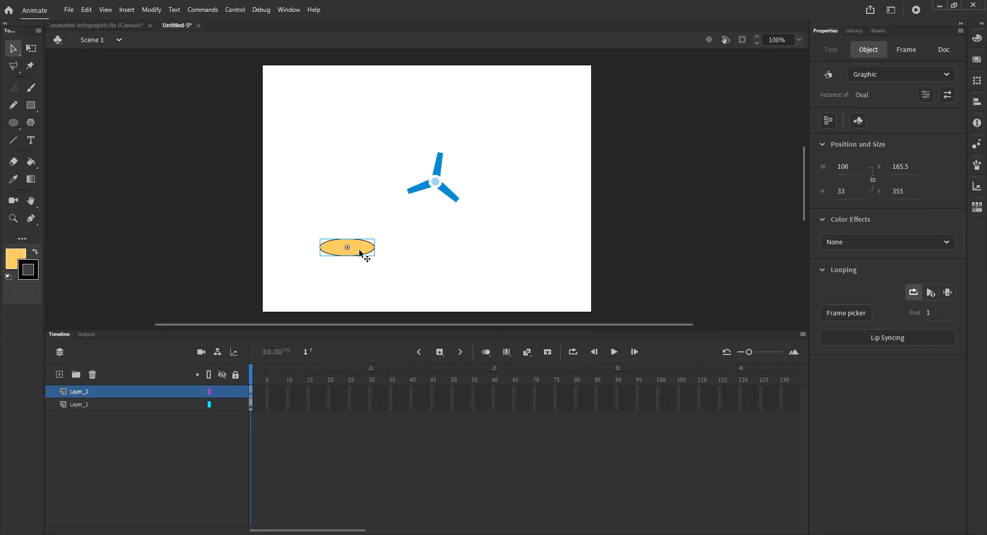
pyautogui.click(872, 77)
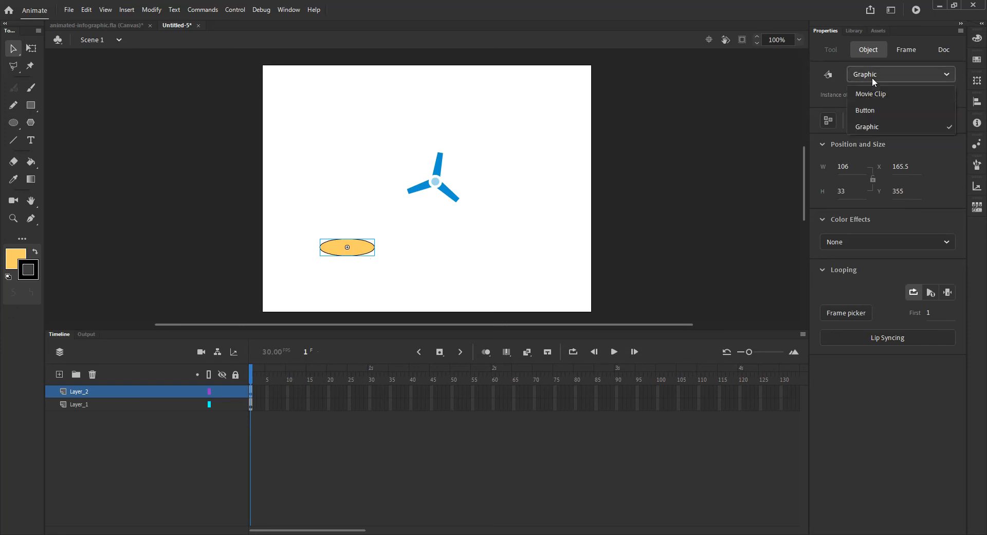
pyautogui.click(876, 95)
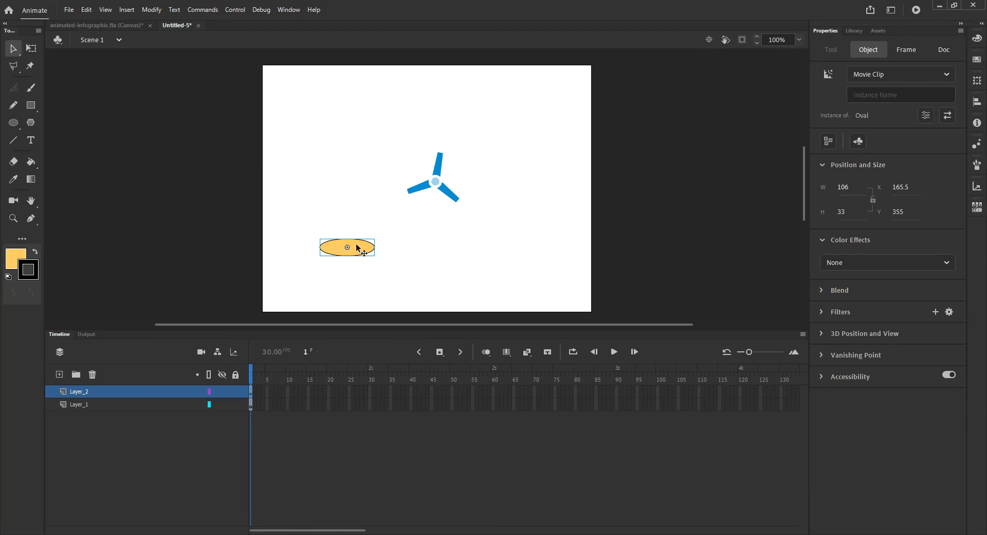
pyautogui.hotkey('ctrl', 'Return')
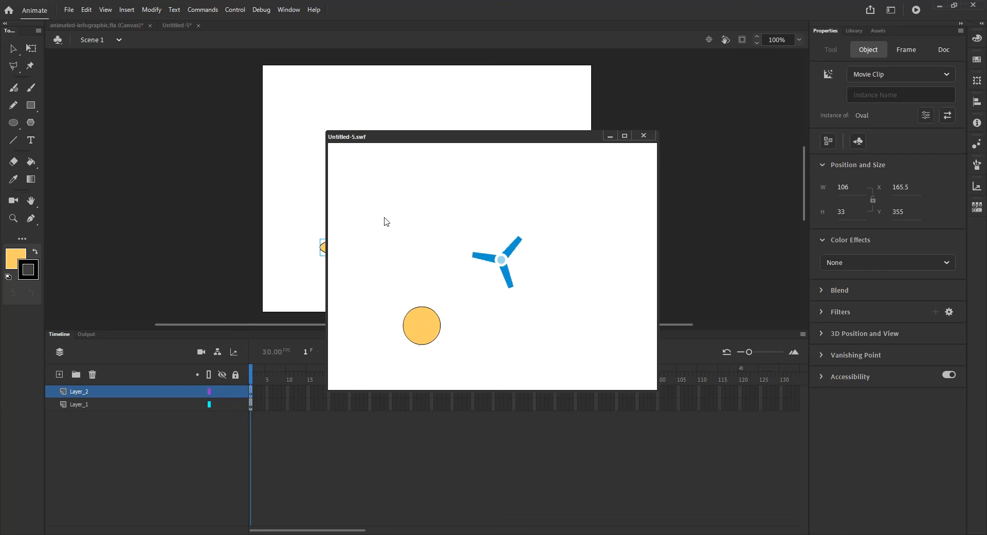
pyautogui.click(643, 135)
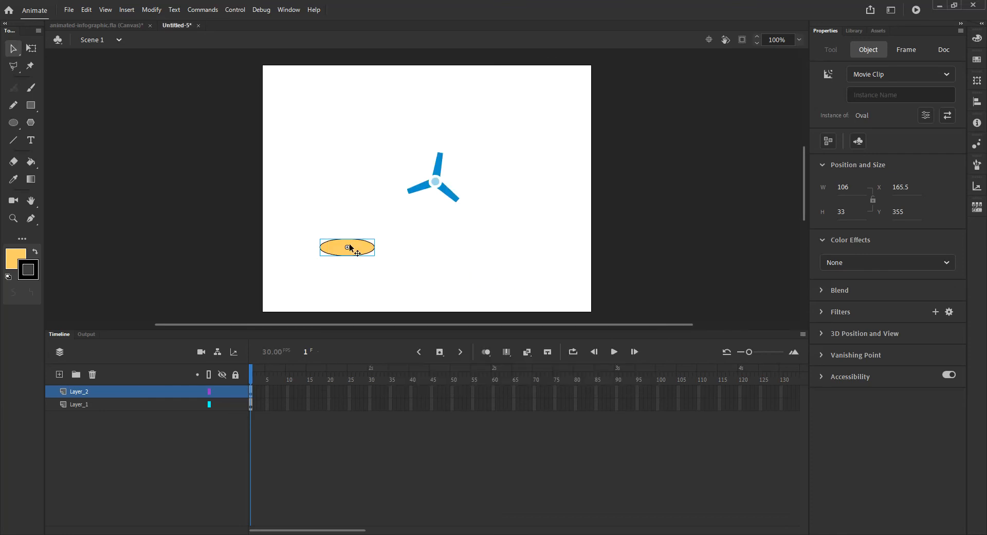
# Set the oval instance's behaviour back to Graphic and check the symbol types in the document's library
pyautogui.click(889, 75)
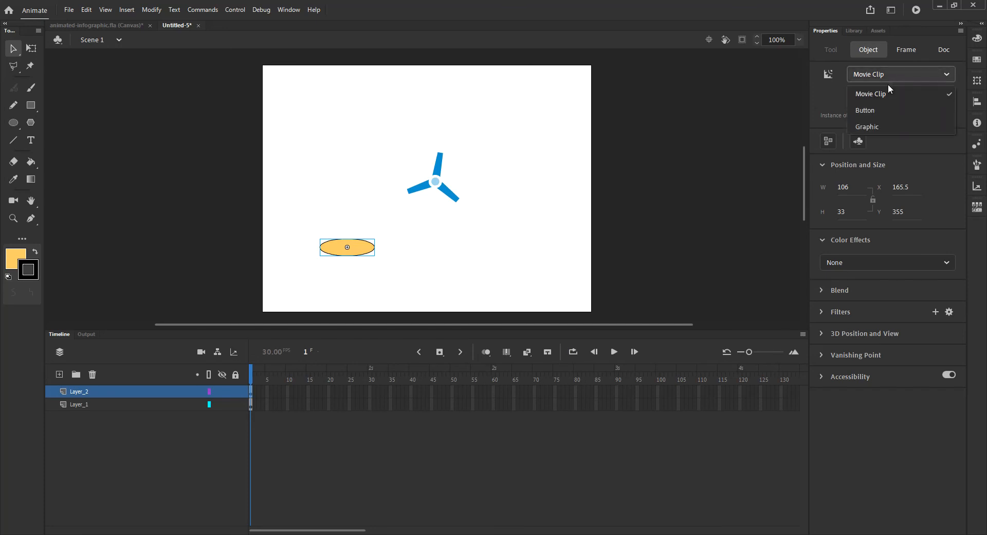
pyautogui.click(882, 125)
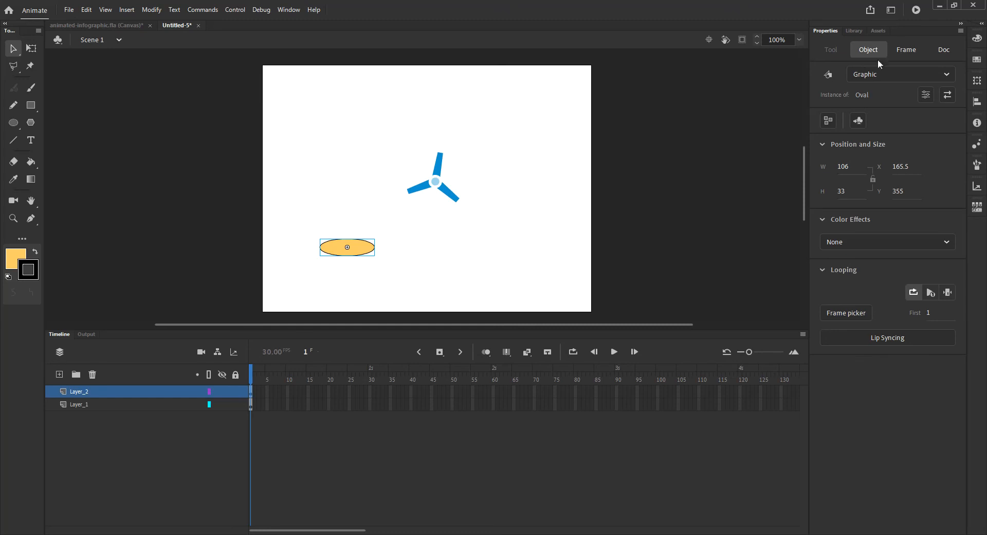
pyautogui.click(854, 31)
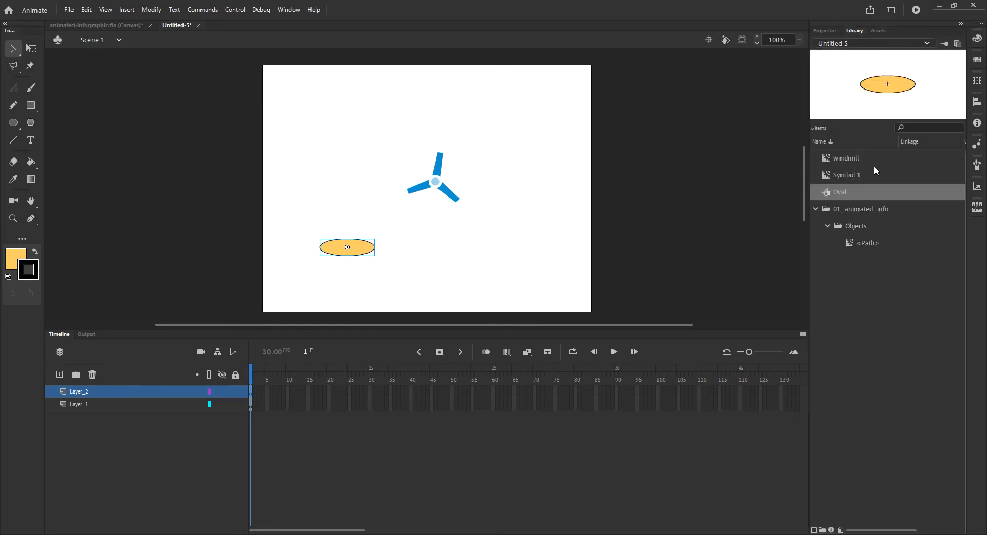
pyautogui.click(826, 30)
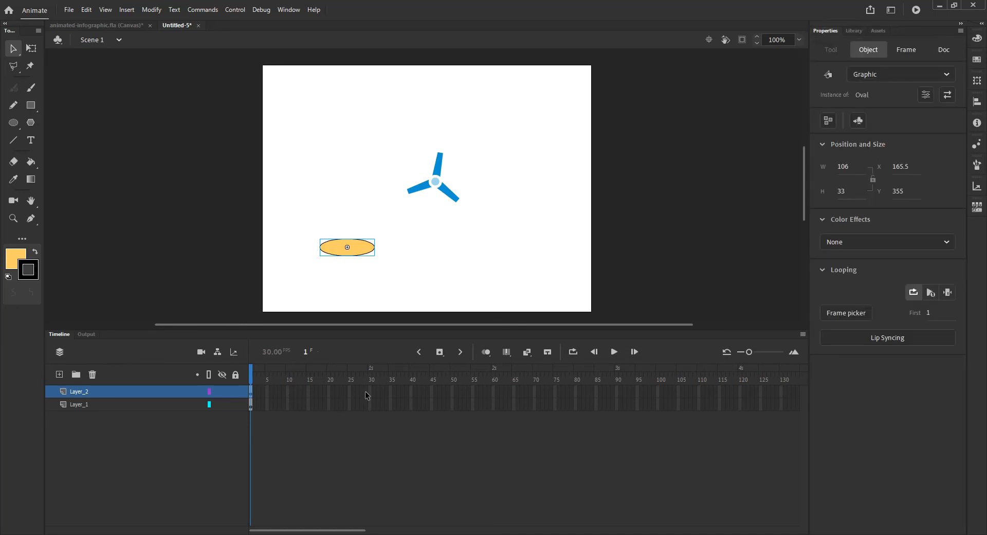
# Extend both Layer_1 and Layer_2 to frame 30 in the main timeline, then test the movie and play the timeline
pyautogui.moveTo(369, 391); pyautogui.dragTo(370, 404)
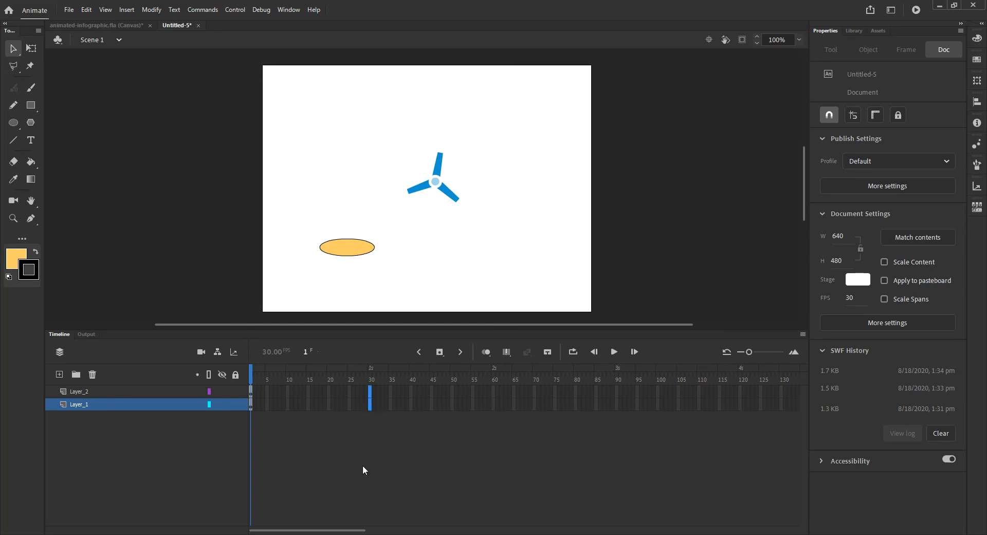
pyautogui.press('F5')
pyautogui.moveTo(369, 376); pyautogui.dragTo(368, 396)
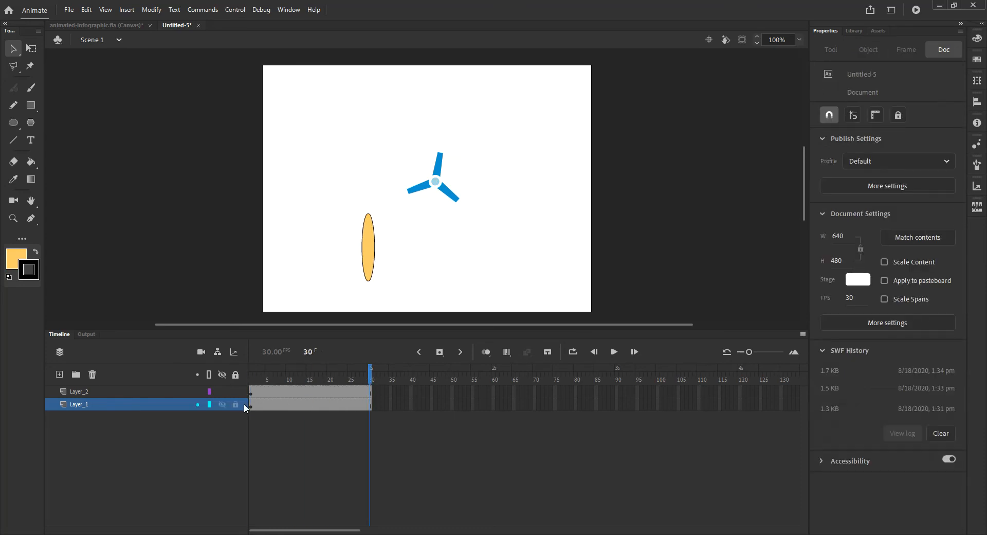
pyautogui.click(161, 391)
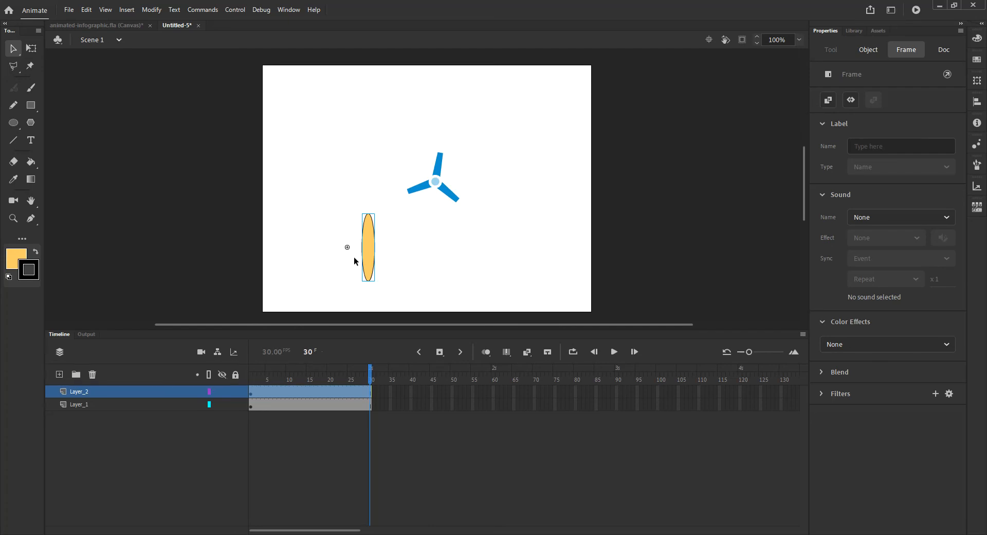
pyautogui.hotkey('ctrl', 'Return')
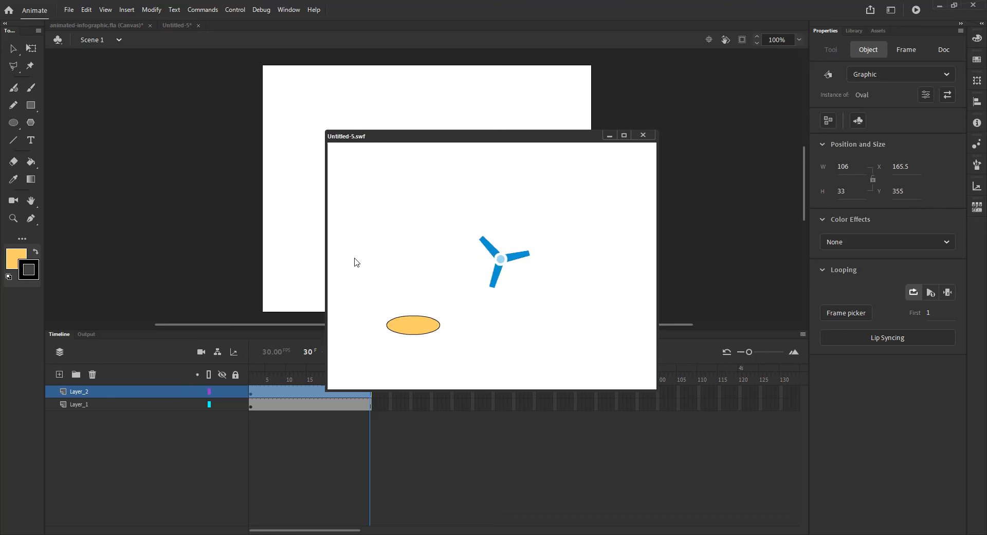
pyautogui.click(650, 138)
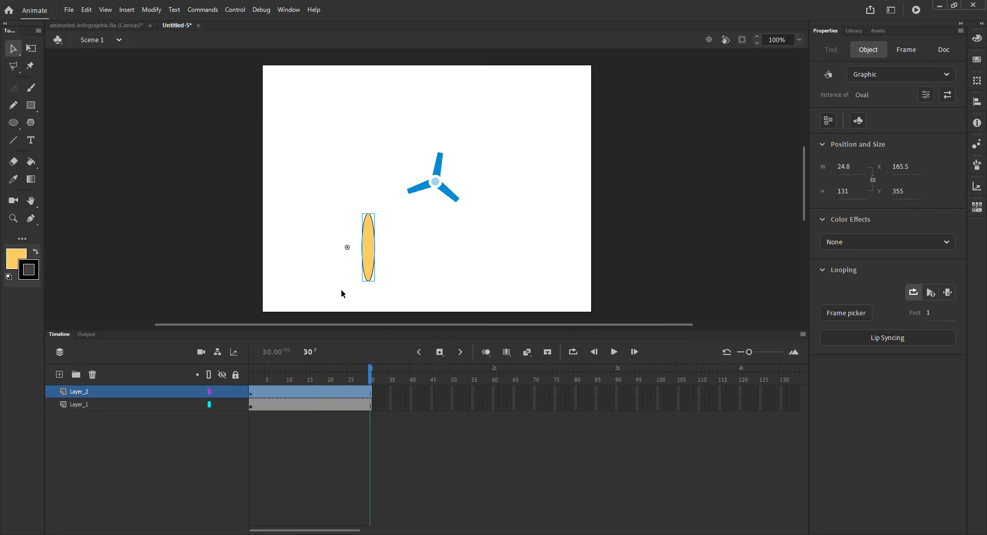
pyautogui.press('Return')
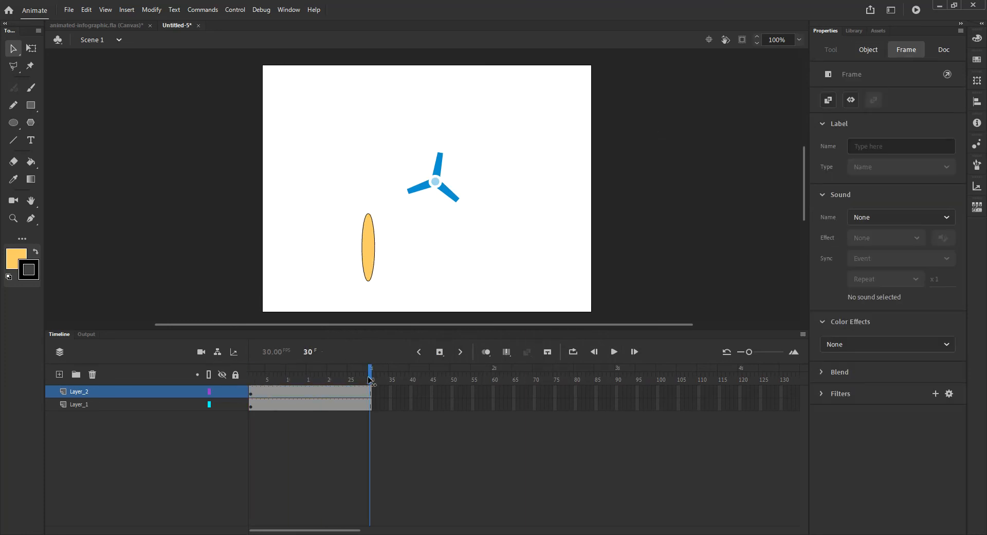
# Set the looping of the oval graphic at frame 1 to play a single frame and test the movie
pyautogui.click(351, 248)
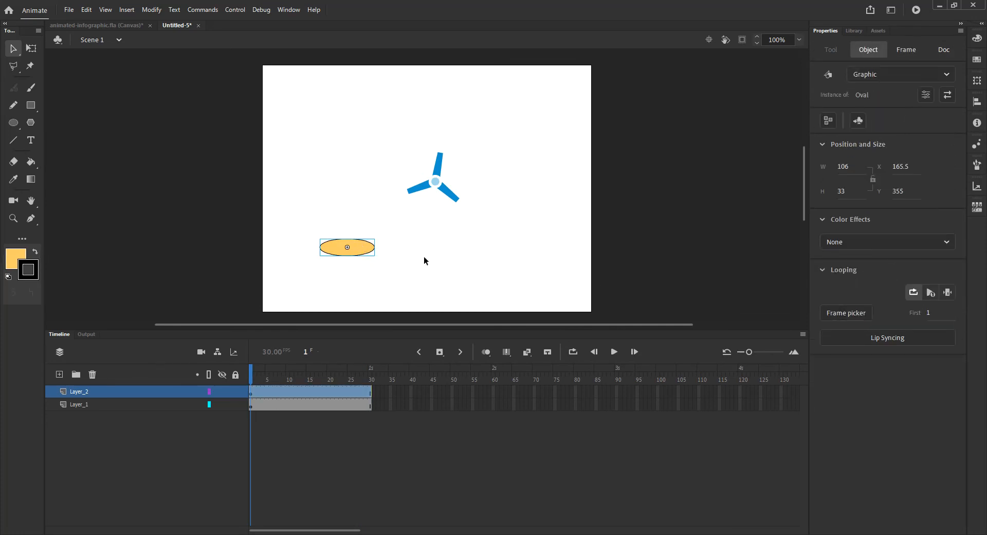
pyautogui.click(948, 293)
pyautogui.hotkey('ctrl', 'Return')
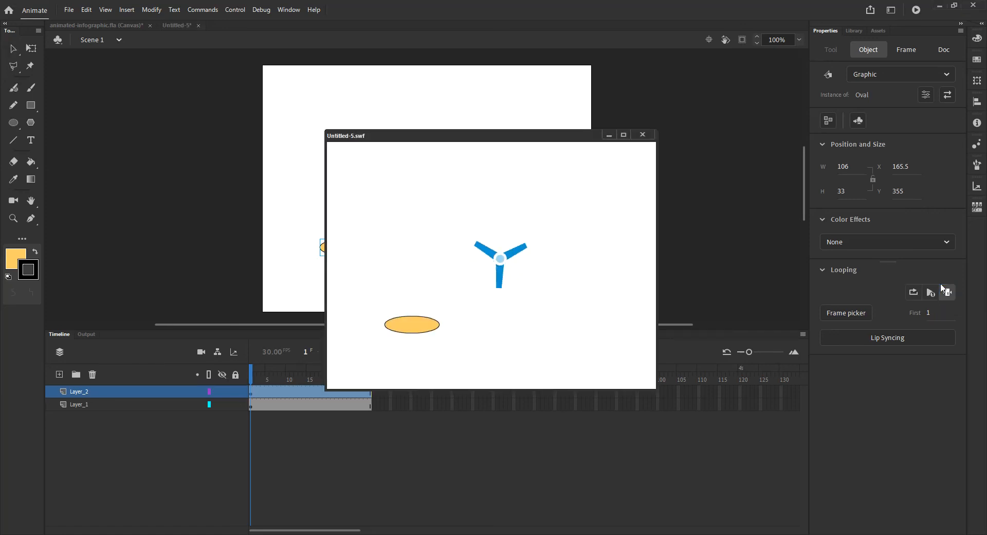
pyautogui.click(642, 134)
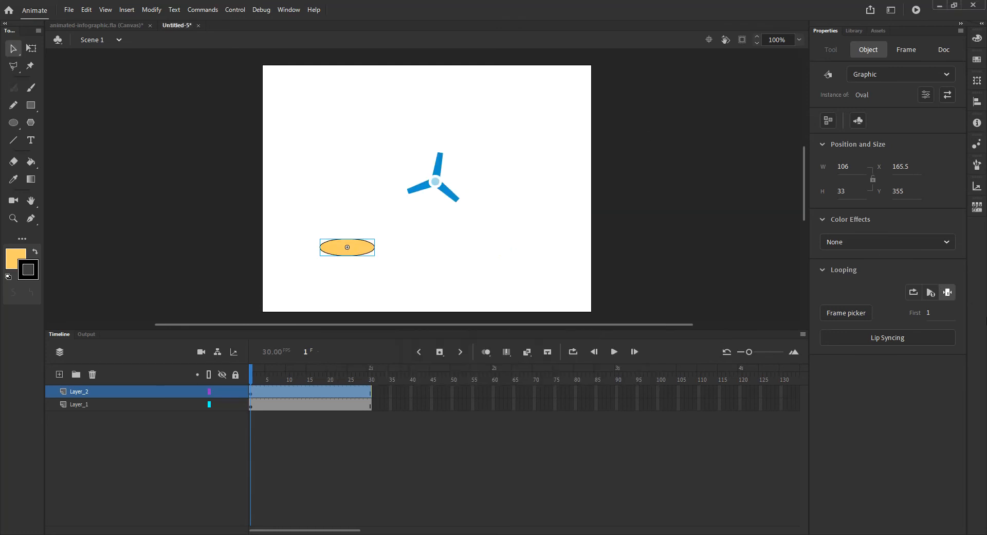
# Set the oval graphic's looping to play once, and preview it in a movie test and by scrubbing the timeline to frame 30
pyautogui.click(930, 292)
pyautogui.hotkey('ctrl', 'Return')
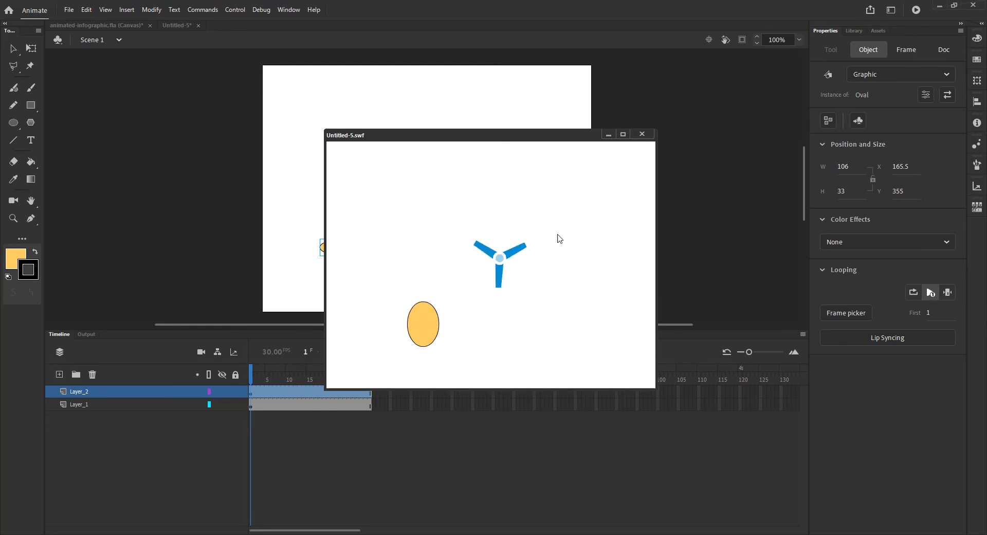
pyautogui.click(642, 134)
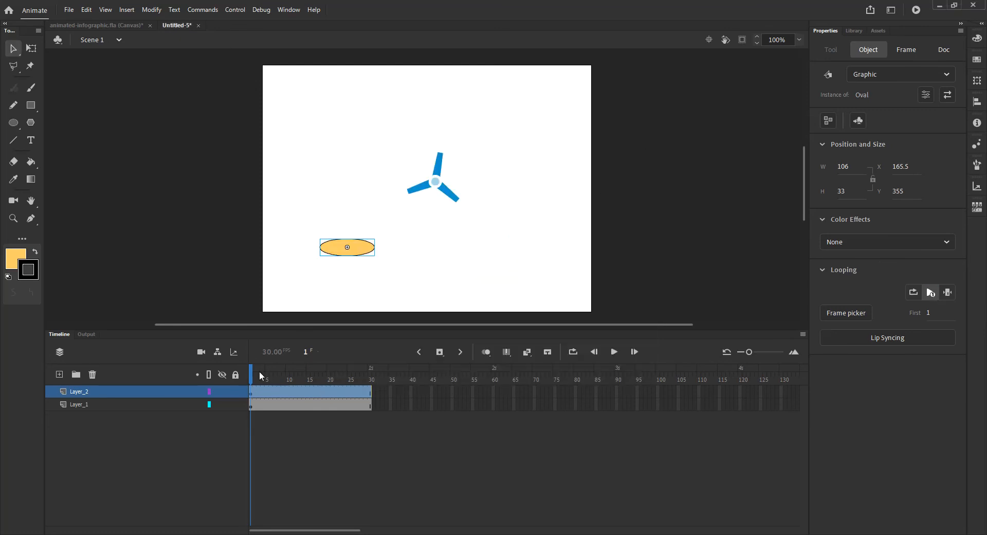
pyautogui.moveTo(254, 369); pyautogui.dragTo(370, 382)
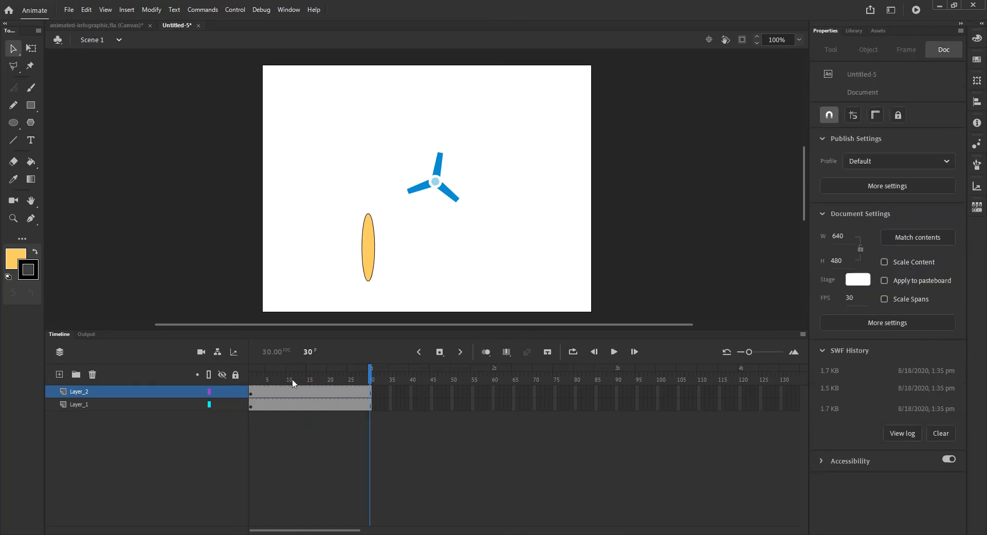
pyautogui.moveTo(252, 380); pyautogui.dragTo(371, 382)
# Extend both Layer_1 and Layer_2 to frame 60 in the main timeline and test the movie
pyautogui.click(493, 406)
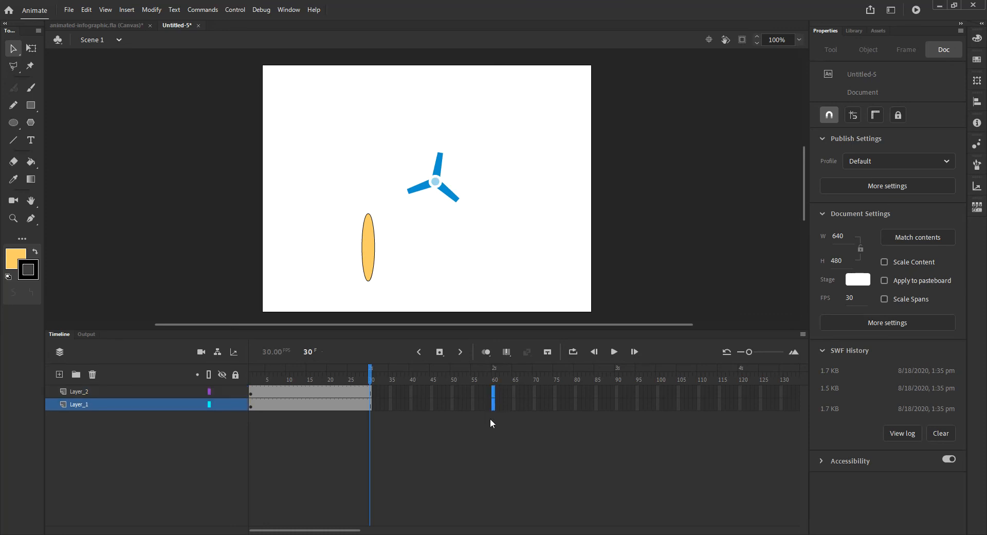
pyautogui.press('F5')
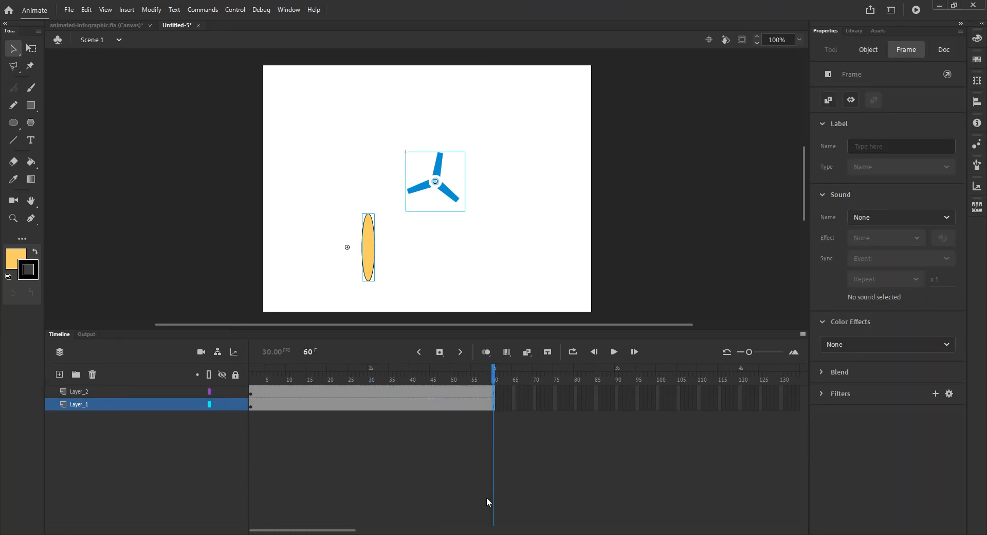
pyautogui.hotkey('ctrl', 'Return')
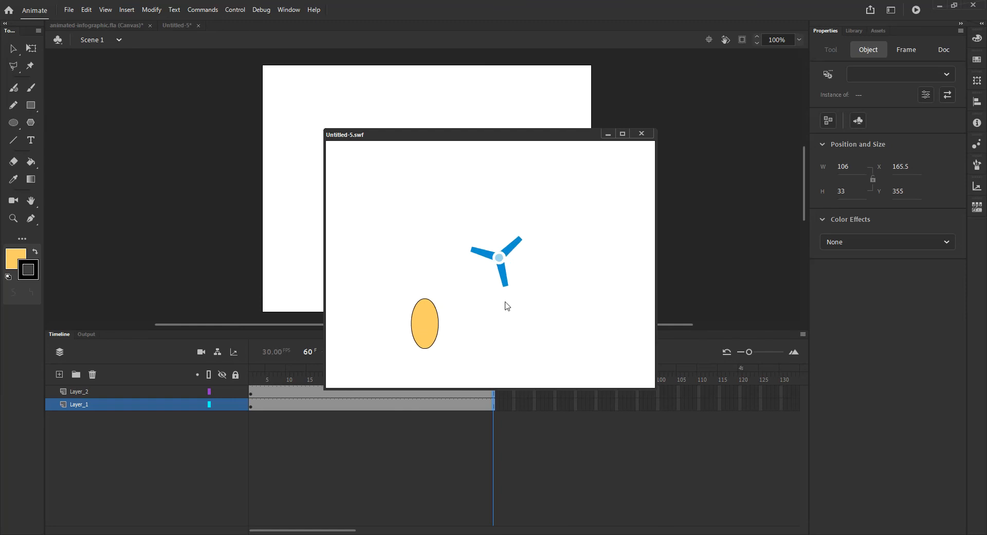
pyautogui.click(646, 134)
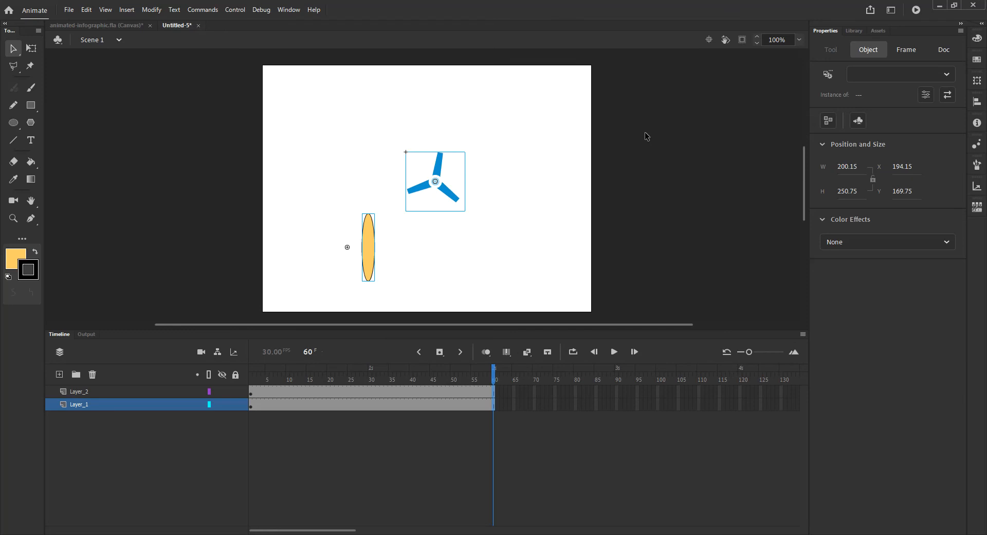